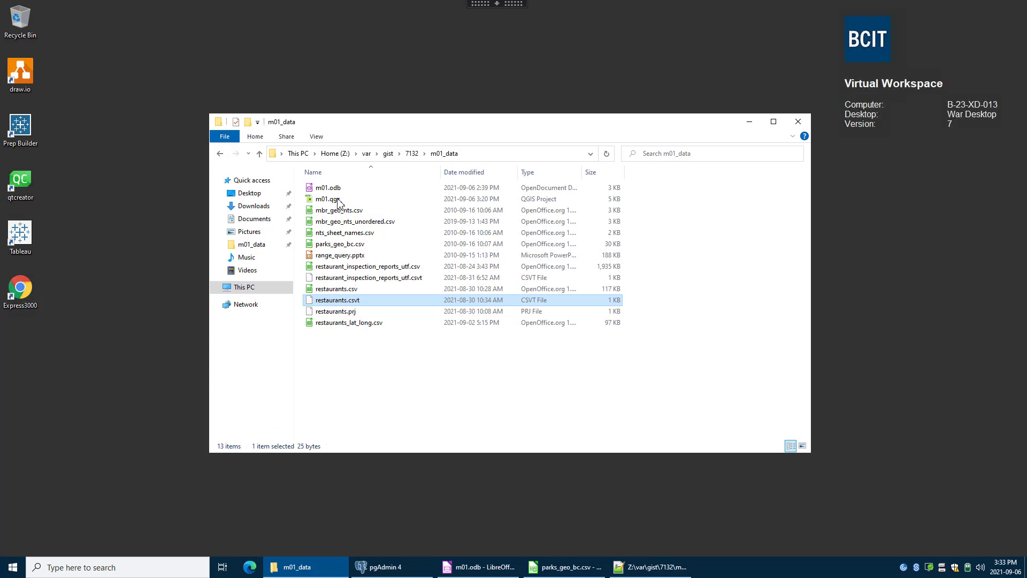
# Step: Open the m01.qgz project from the m01_data folder in QGIS
pyautogui.click(338, 201)
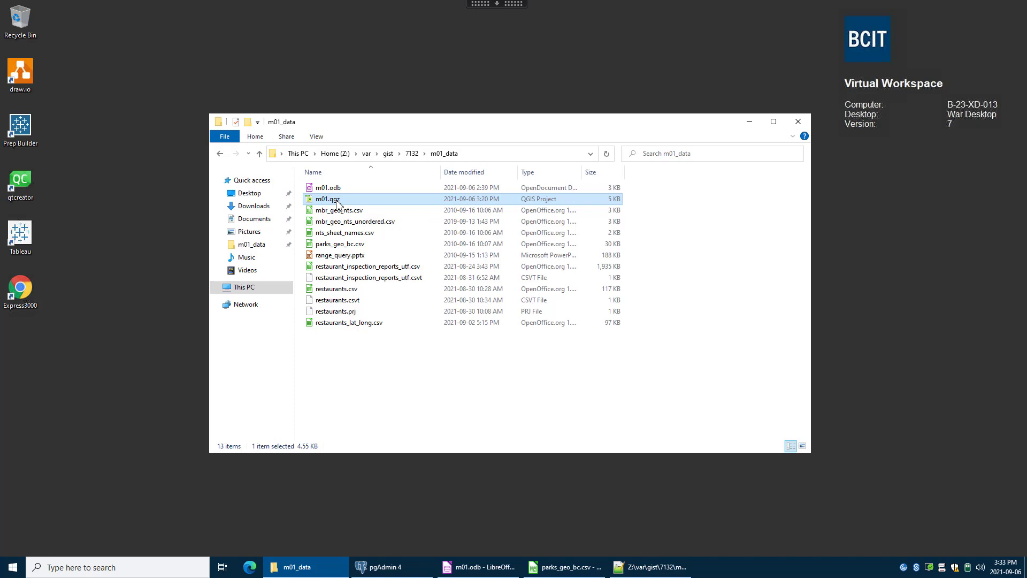
pyautogui.doubleClick(337, 202)
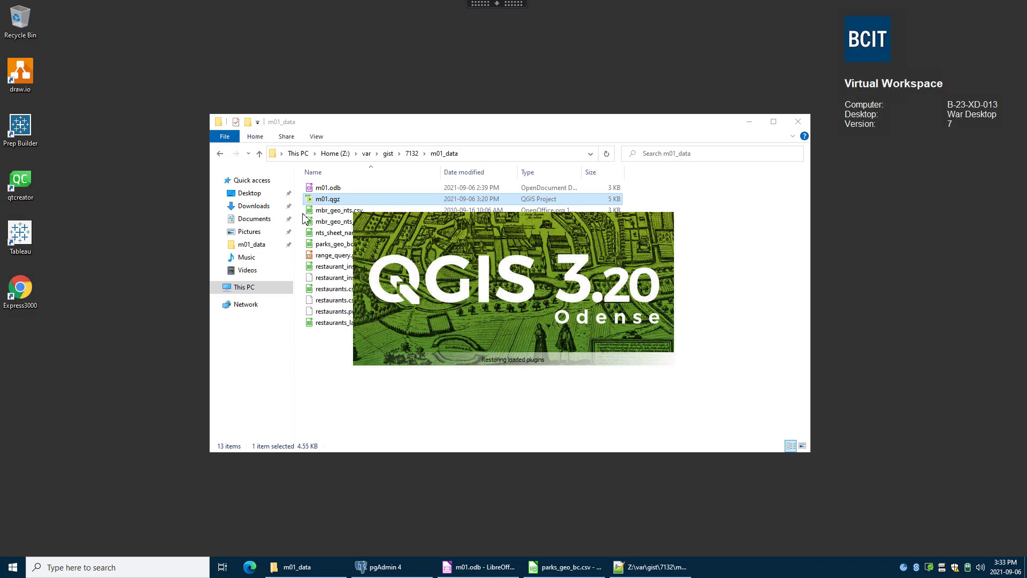
# Step: View restaurants.csv in Notepad++, showing its id, geom, tracking_number and r_name columns
pyautogui.click(641, 574)
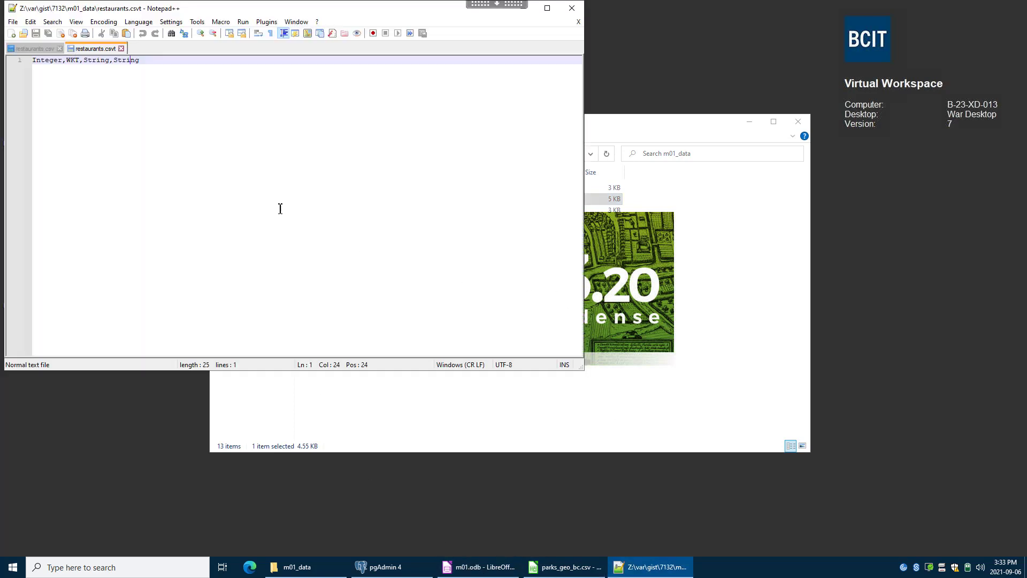
pyautogui.click(42, 49)
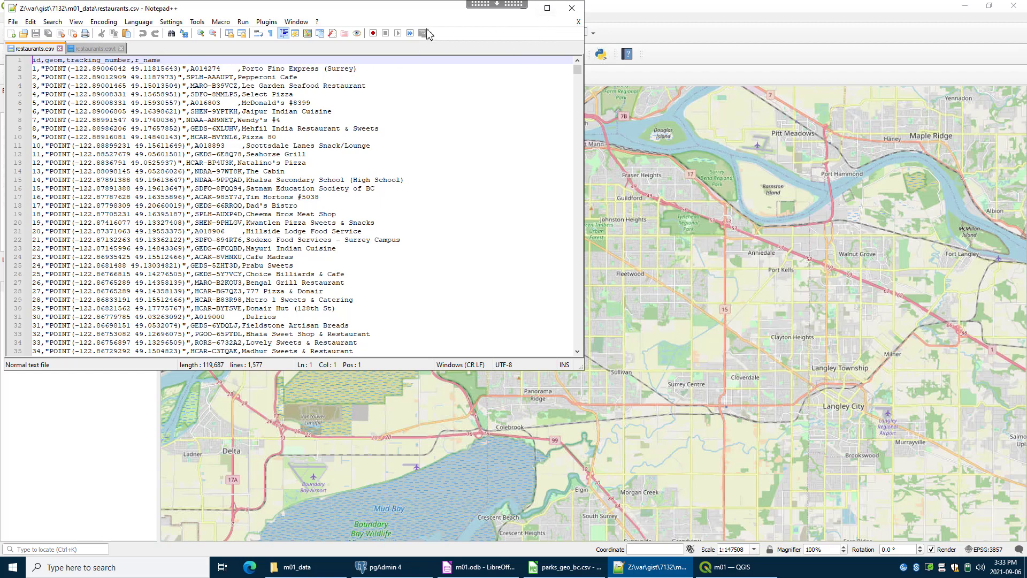
pyautogui.moveTo(418, 13); pyautogui.dragTo(480, 98)
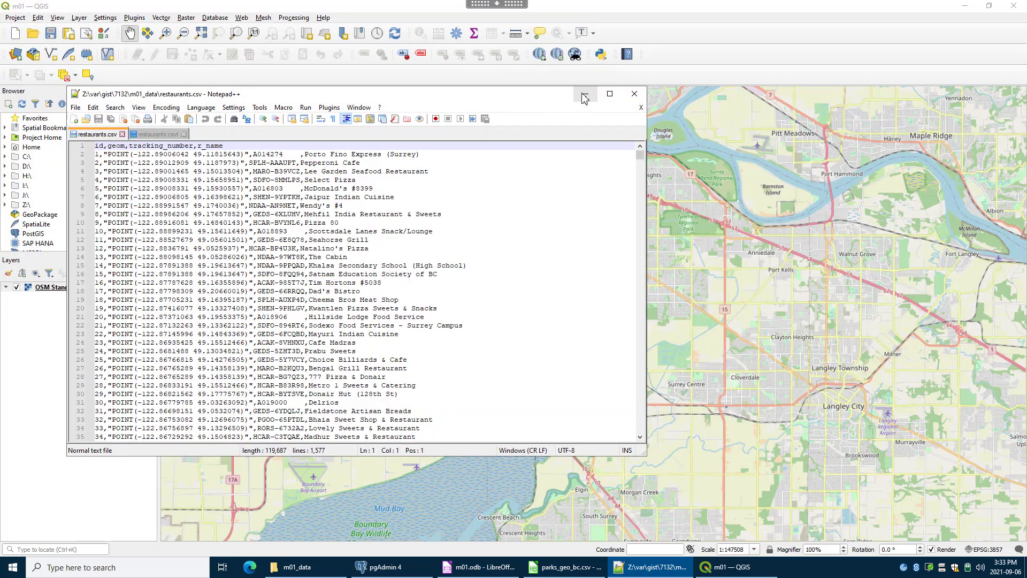
# Step: Add restaurants.csv from Project Home as a point layer over the OSM Standard basemap
pyautogui.click(585, 94)
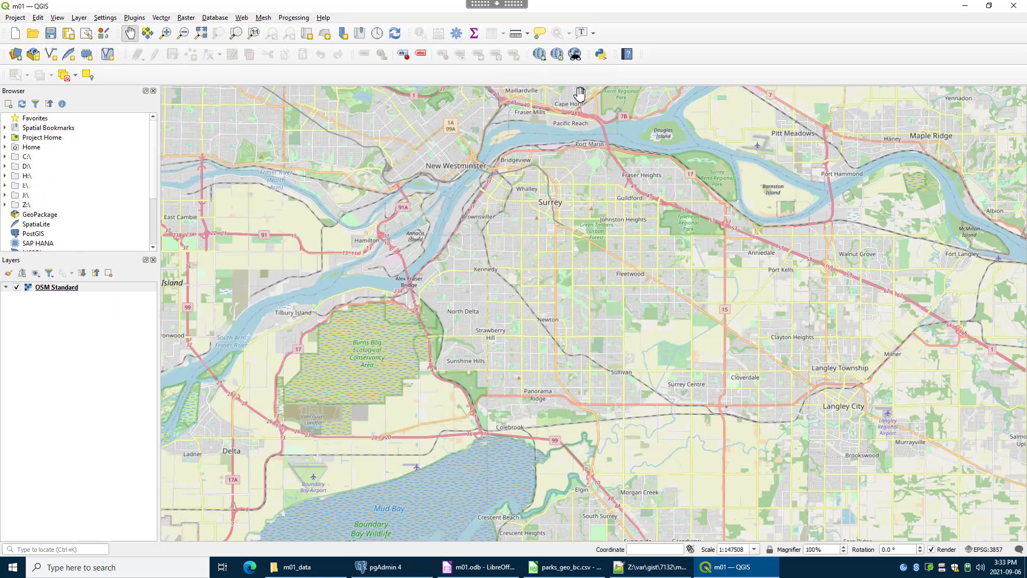
pyautogui.click(5, 138)
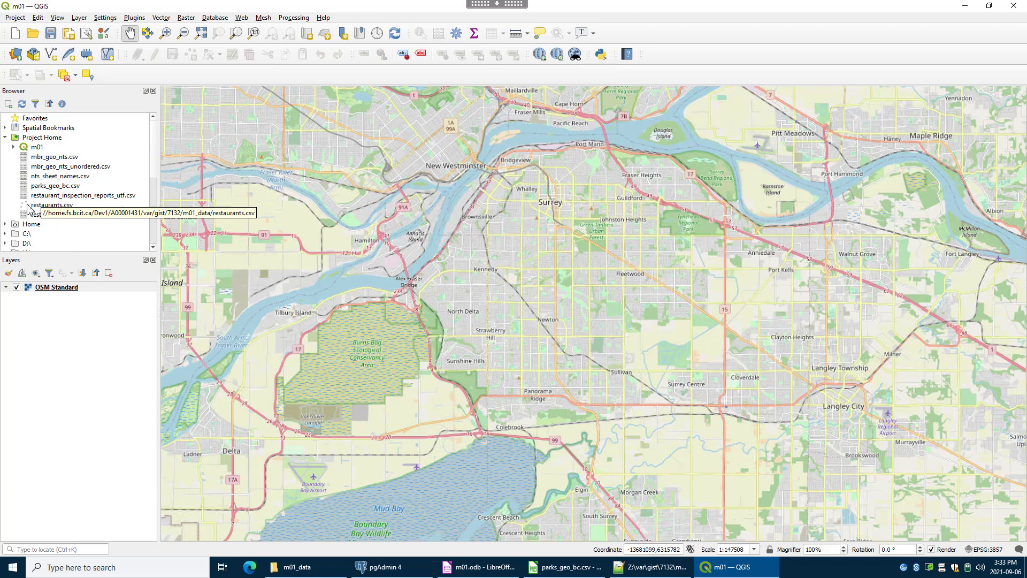
pyautogui.click(44, 206)
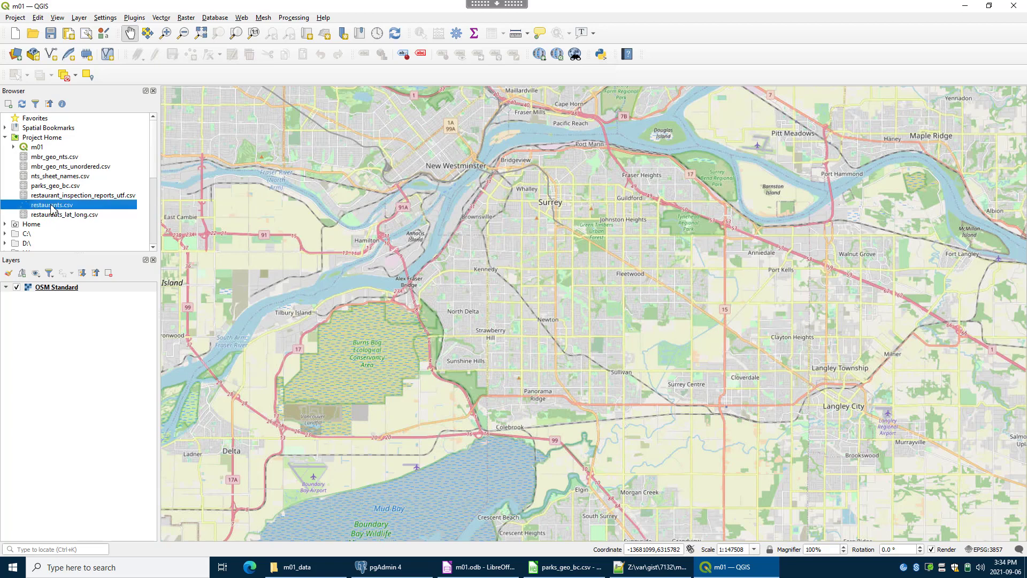
pyautogui.doubleClick(52, 207)
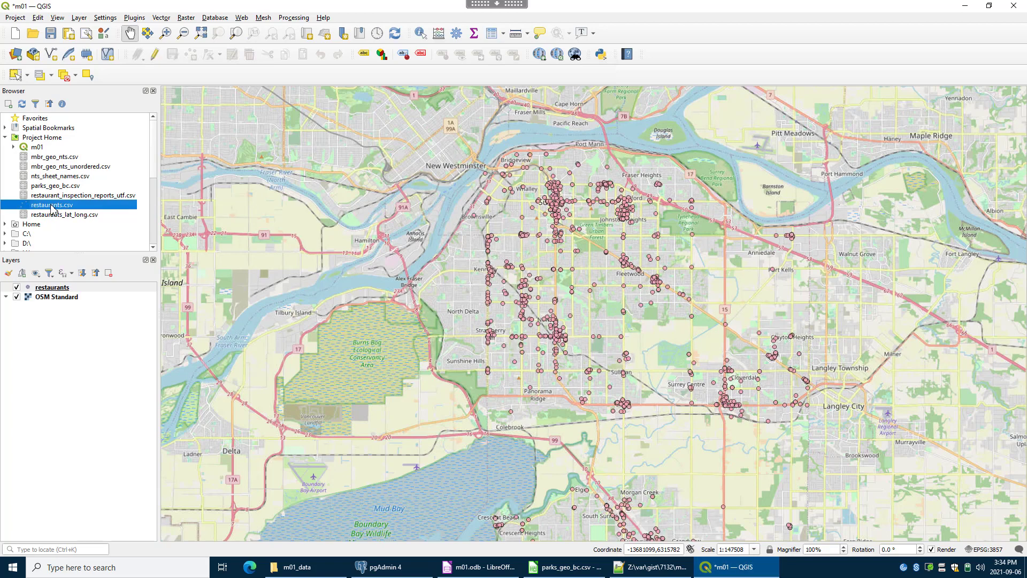
# Step: Zoom the map to the restaurants layer's extent and save the m01 project
pyautogui.rightClick(63, 292)
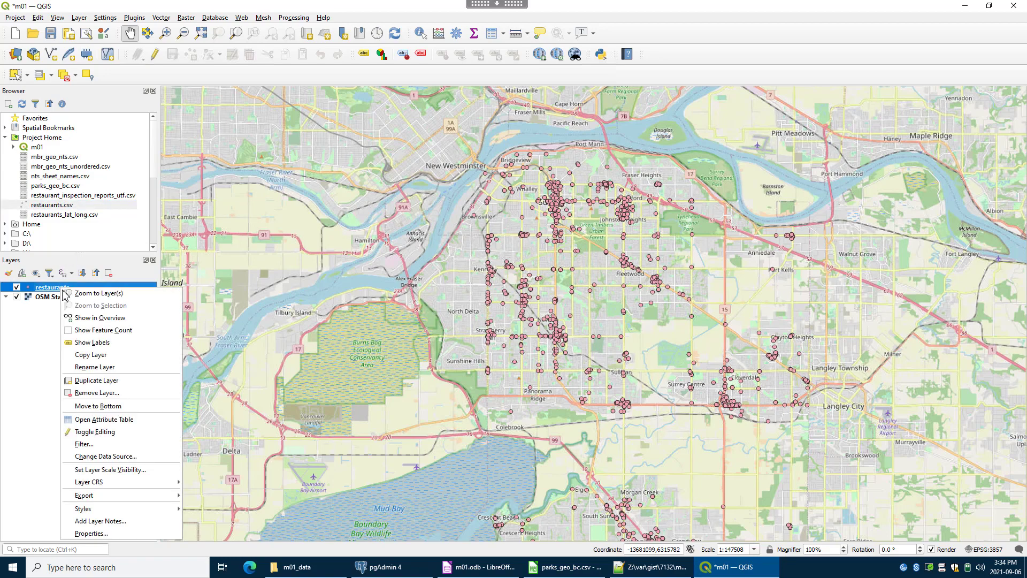
pyautogui.click(119, 294)
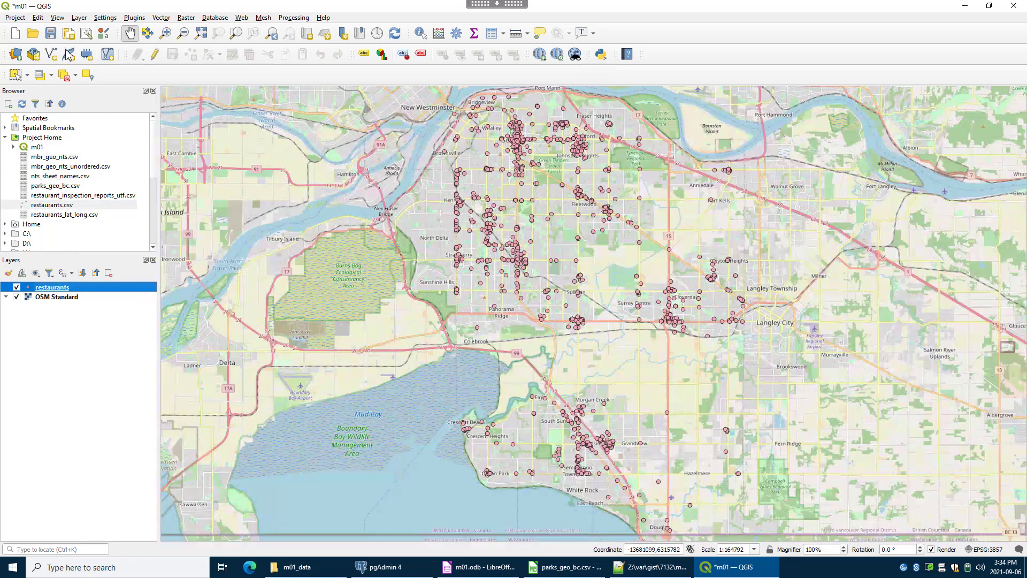
pyautogui.click(51, 35)
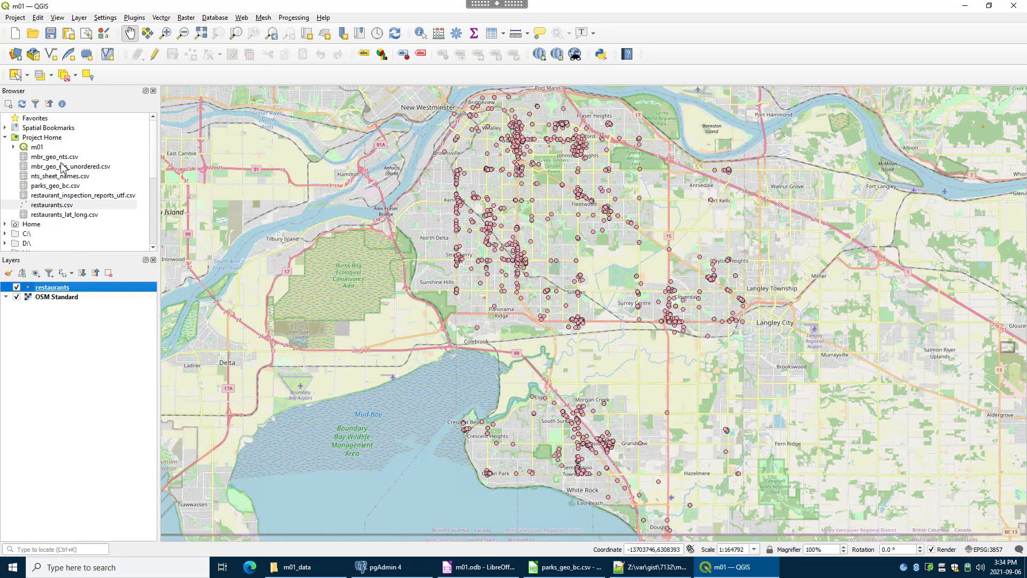
# Step: Enlarge the Browser panel and bring up the New Connection option for PostGIS
pyautogui.click(5, 138)
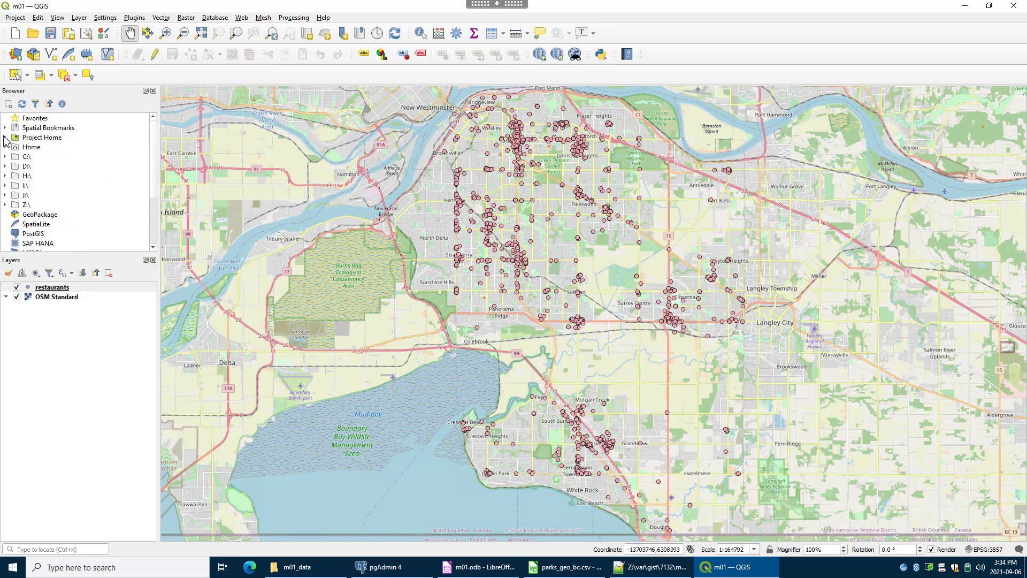
pyautogui.click(34, 235)
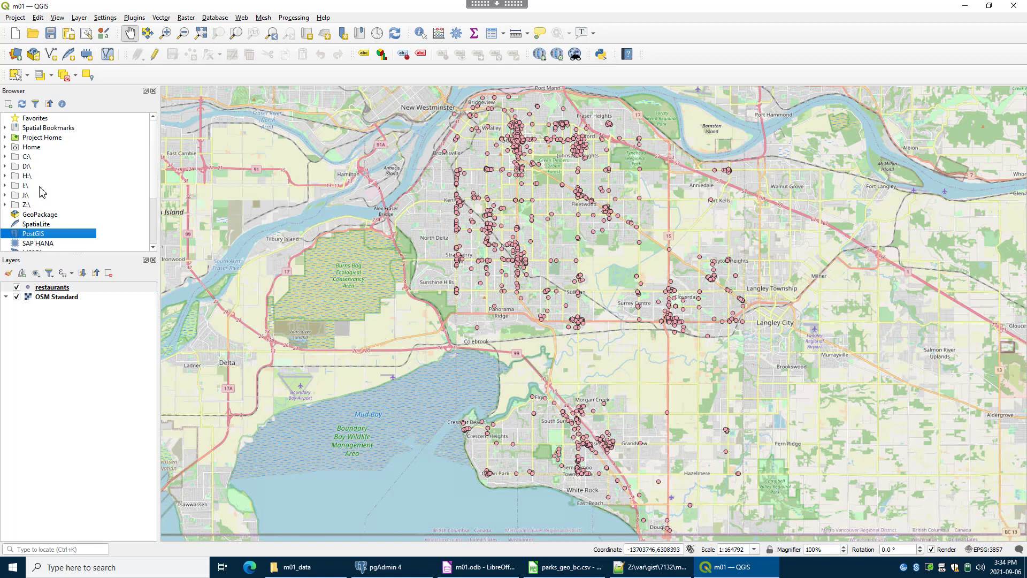
pyautogui.scroll(-3, 88, 182)
pyautogui.moveTo(108, 254); pyautogui.dragTo(92, 354)
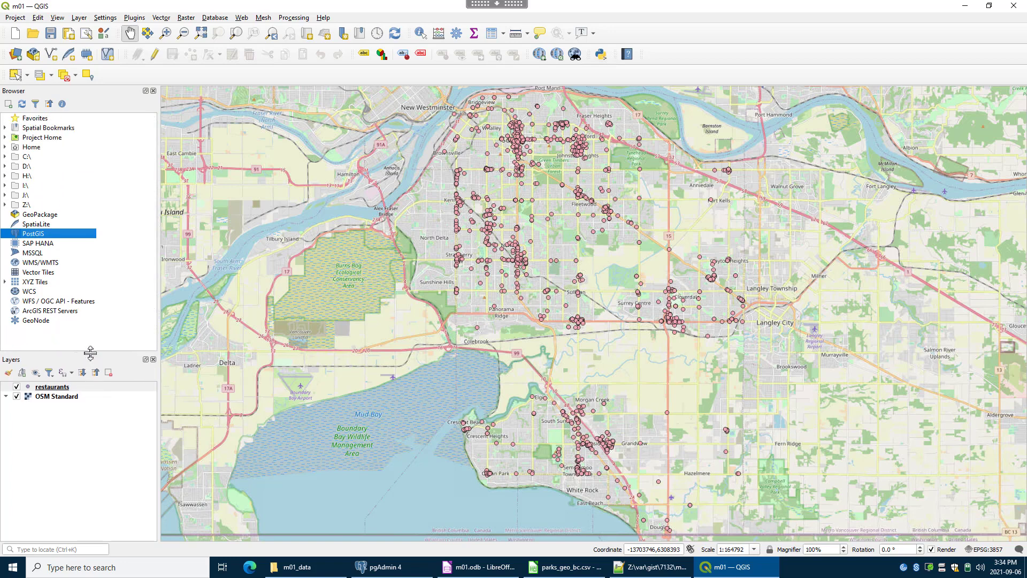
pyautogui.rightClick(32, 236)
# Step: Name the new connection gamma, with host gamma.athena.bcit.ca and the student database name
pyautogui.click(63, 241)
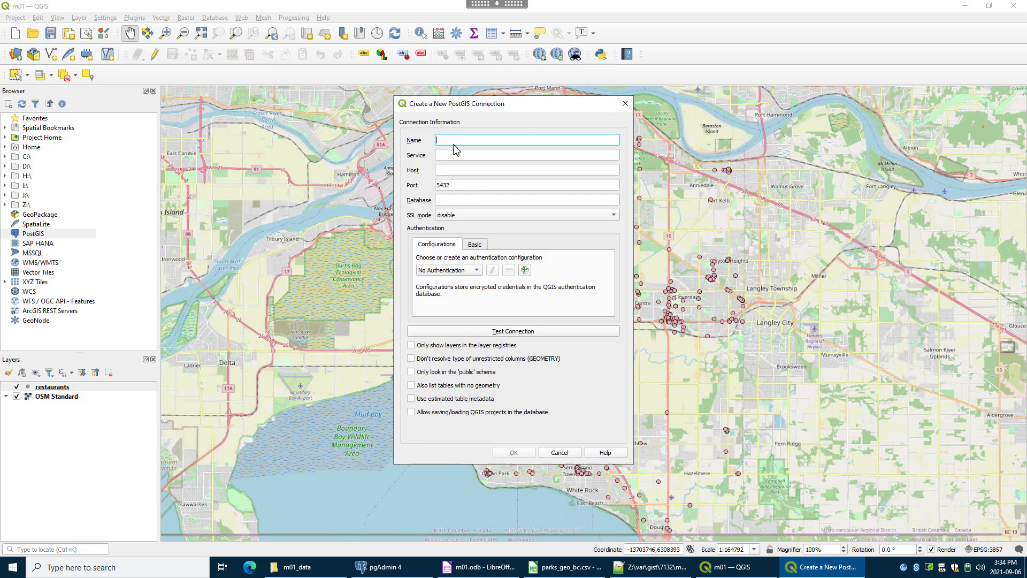
pyautogui.write('gamma')
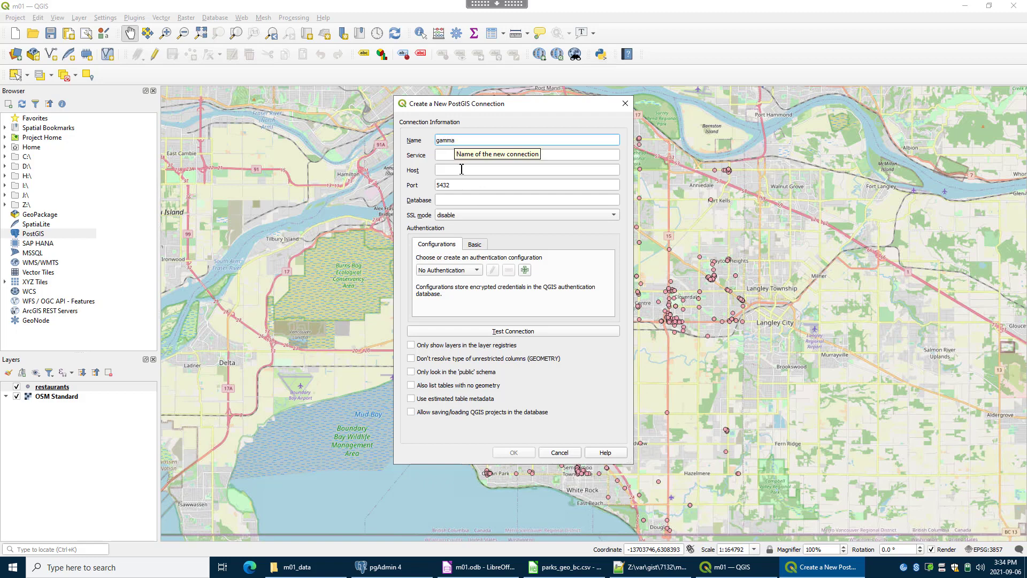
pyautogui.click(461, 169)
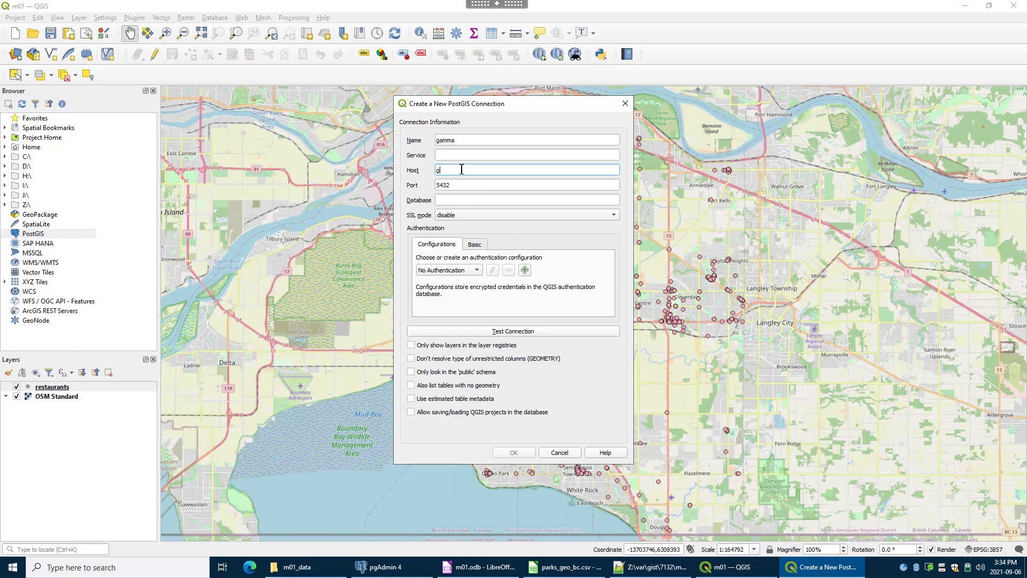
pyautogui.write('gamma.athena.bcit.ca')
pyautogui.click(455, 201)
pyautogui.write('a1234')
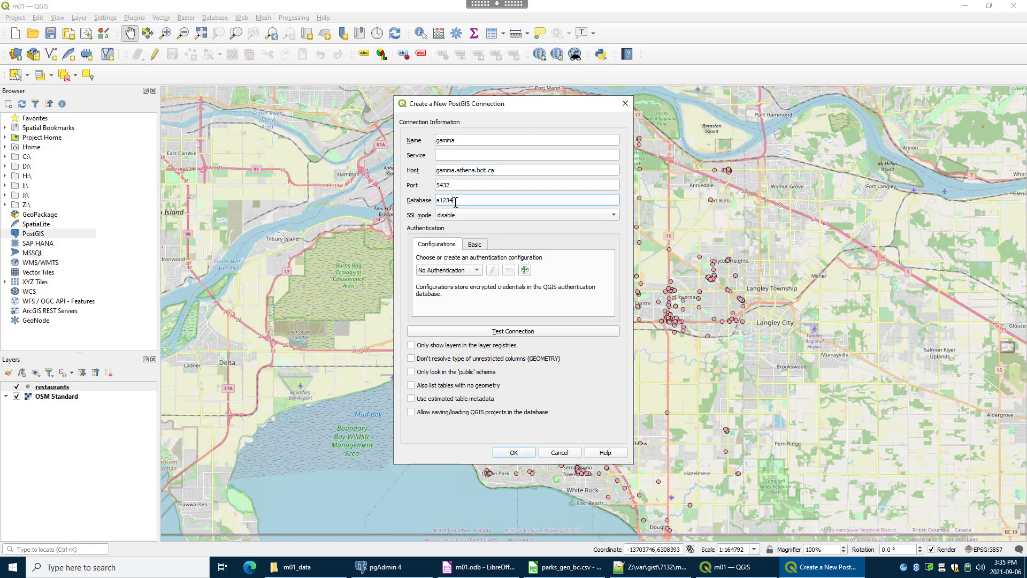
pyautogui.write('5678')
# Step: Enter the user name and password under Basic authentication, storing both
pyautogui.click(474, 244)
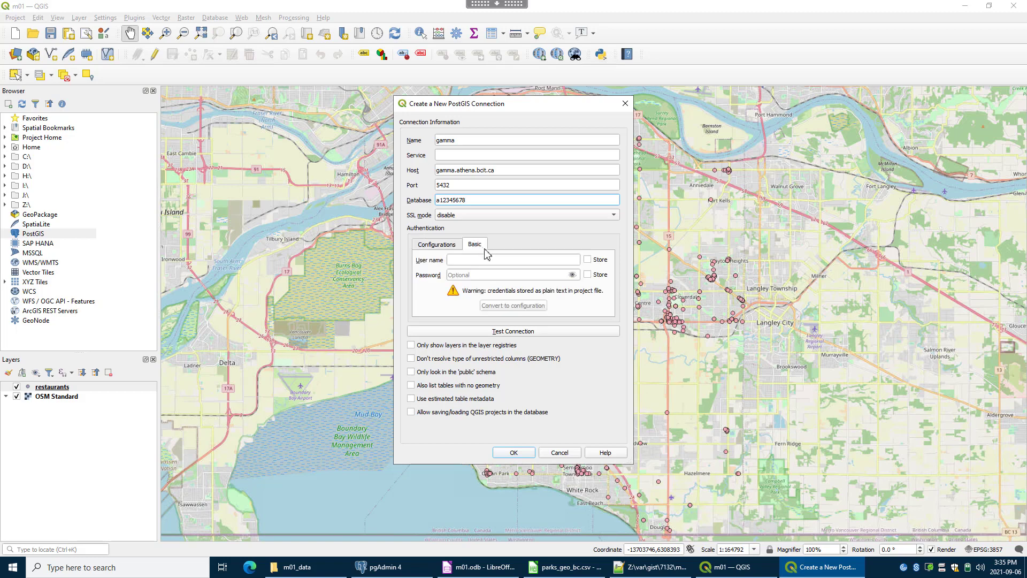
pyautogui.click(580, 261)
pyautogui.click(587, 260)
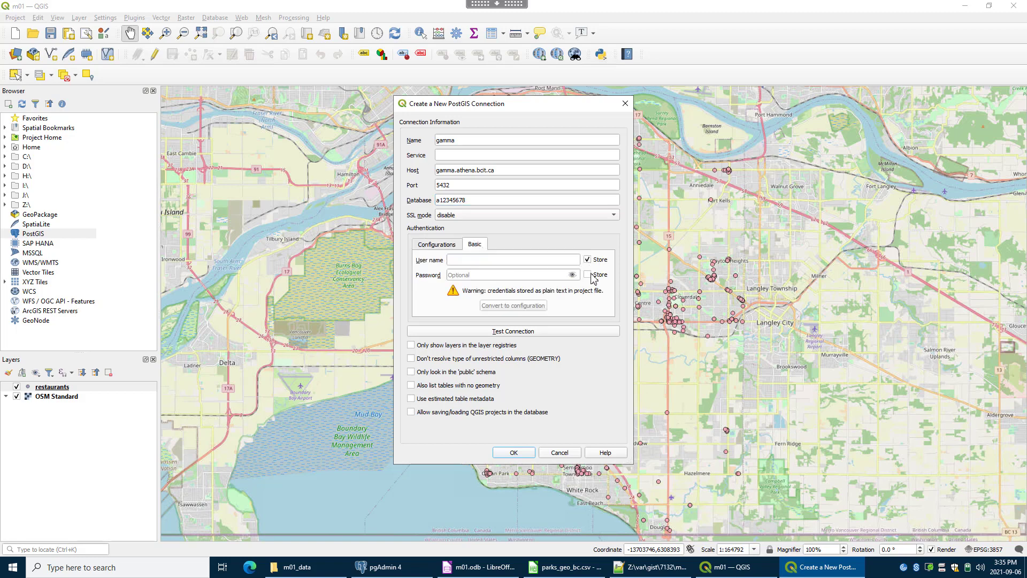
pyautogui.click(588, 275)
pyautogui.click(473, 260)
pyautogui.write('a12345678')
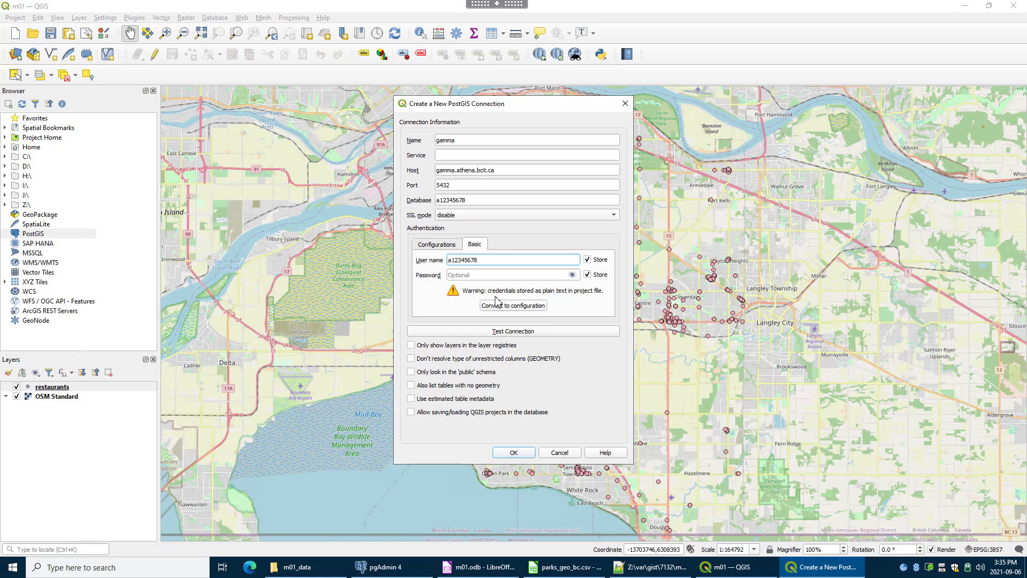
pyautogui.click(467, 275)
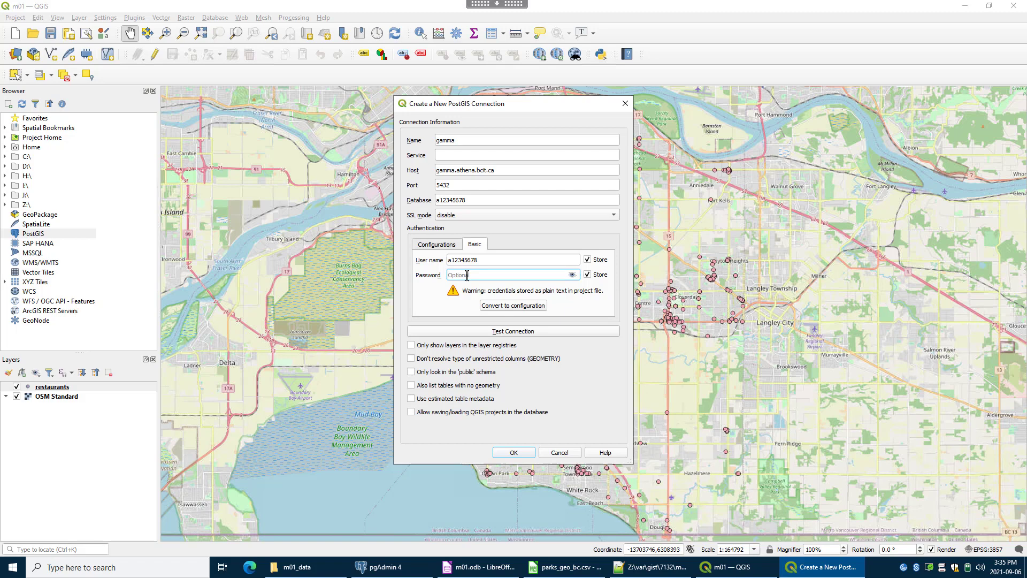
pyautogui.write('••••••')
# Step: Test the connection, enable listing tables with no geometry, and save it
pyautogui.click(523, 331)
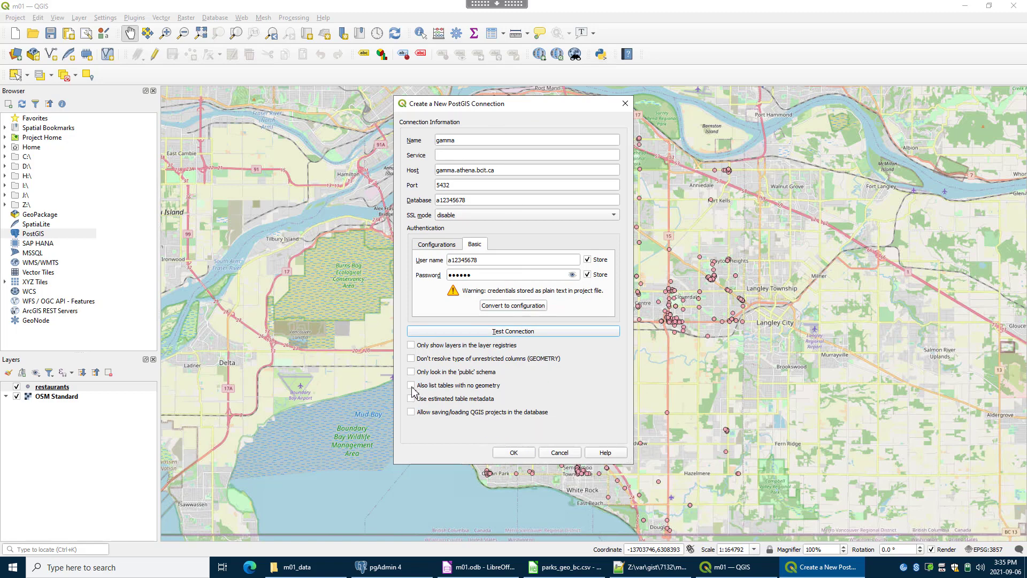
pyautogui.click(411, 386)
pyautogui.click(500, 199)
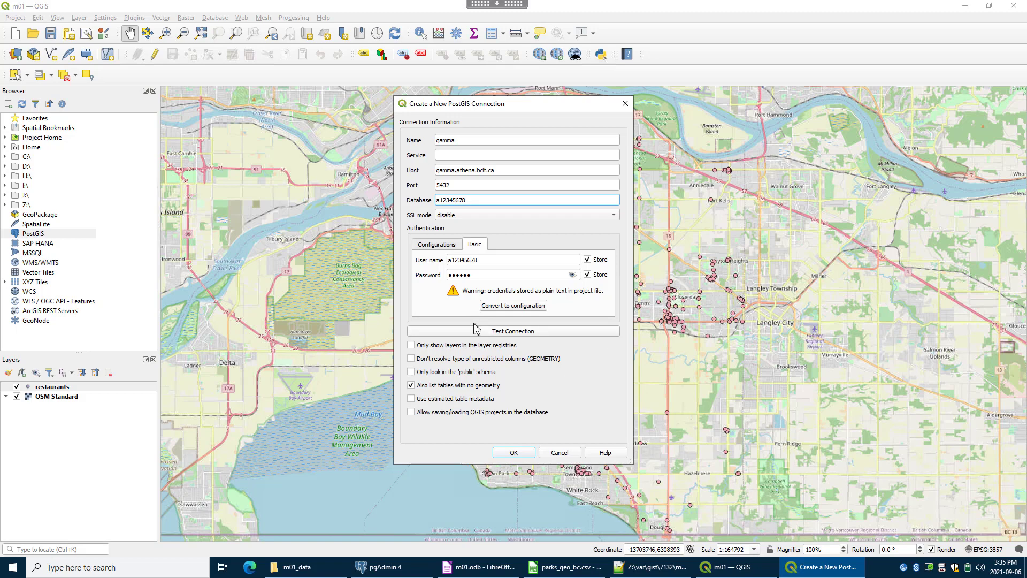
pyautogui.click(496, 456)
pyautogui.click(574, 324)
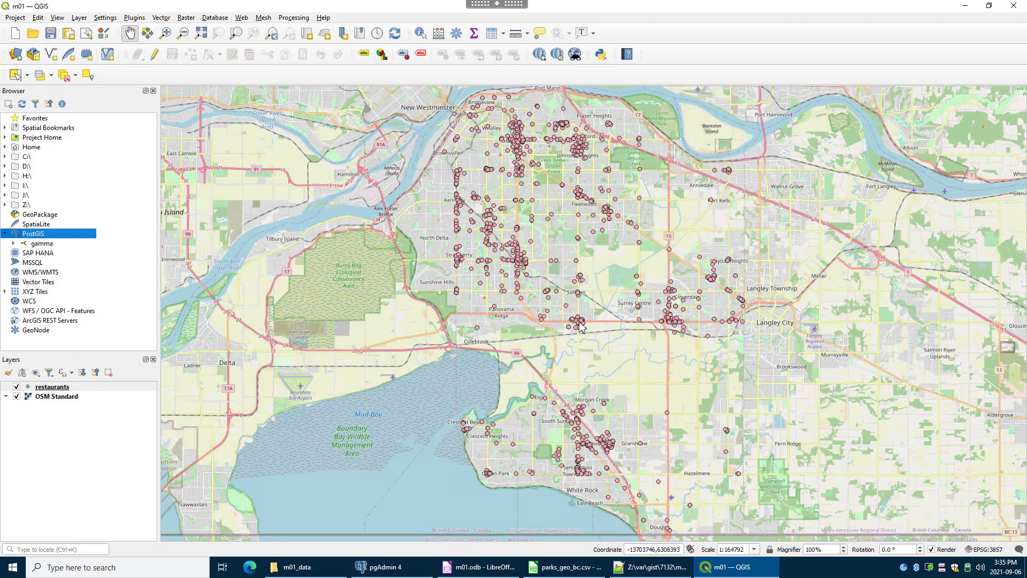
# Step: Expand gamma and its gist_7132_m01 schema to show nts_geo, nts_titles and parks_geo_bc
pyautogui.click(14, 244)
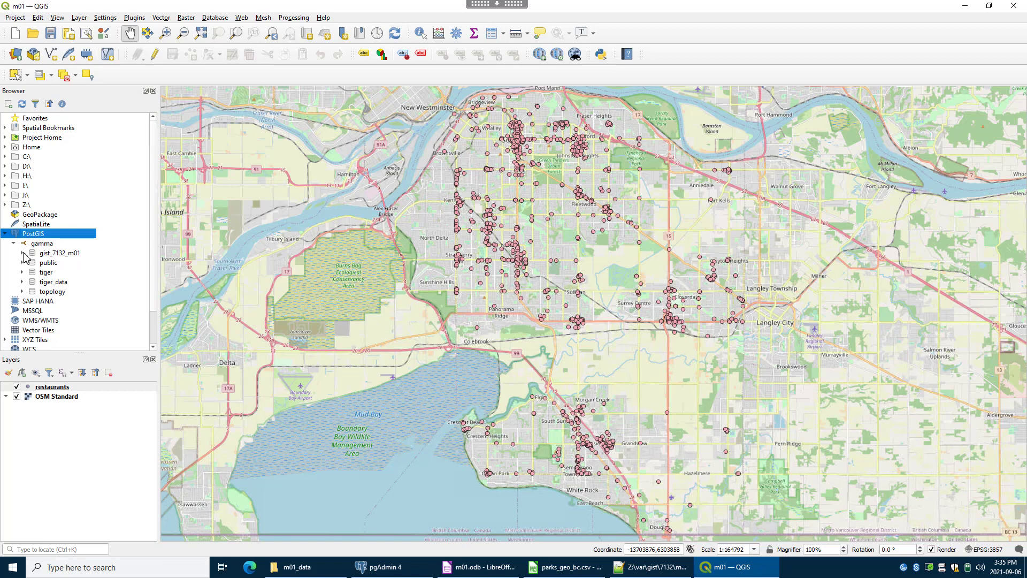
pyautogui.click(23, 253)
pyautogui.click(70, 255)
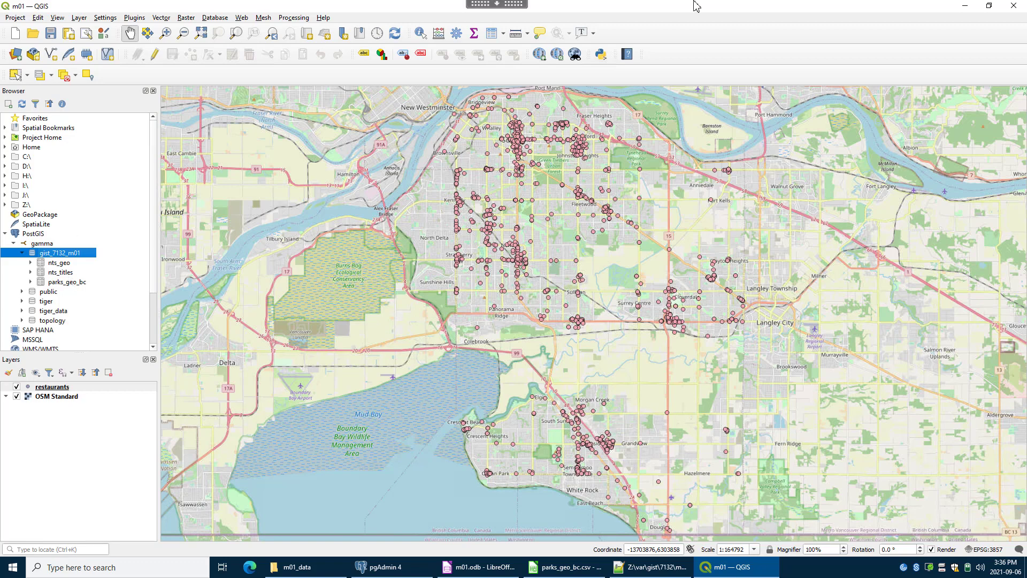
# Step: Open DB Manager and select the gist_7132_m01 schema under PostGIS > gamma
pyautogui.click(215, 18)
pyautogui.click(231, 29)
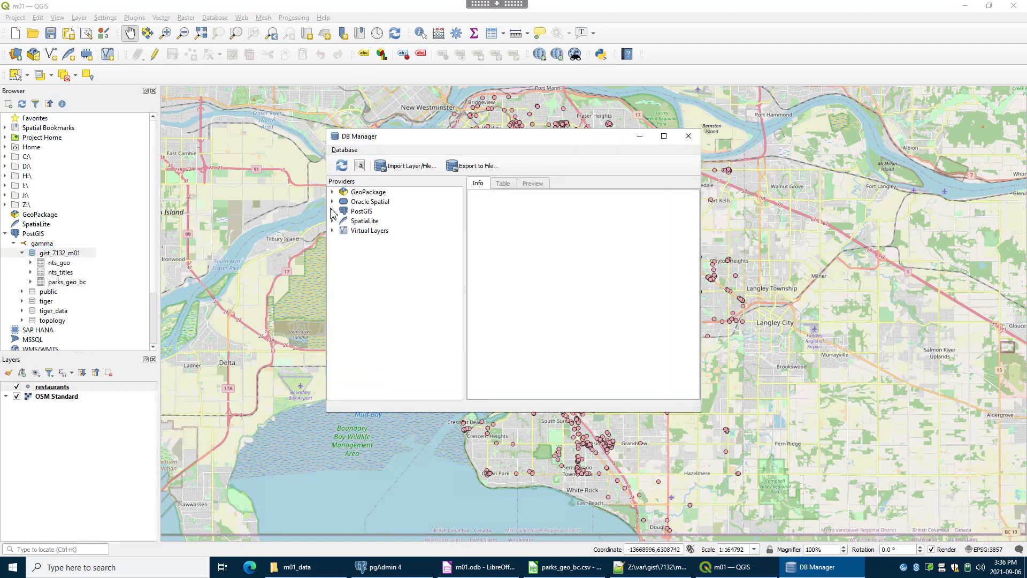
pyautogui.click(332, 211)
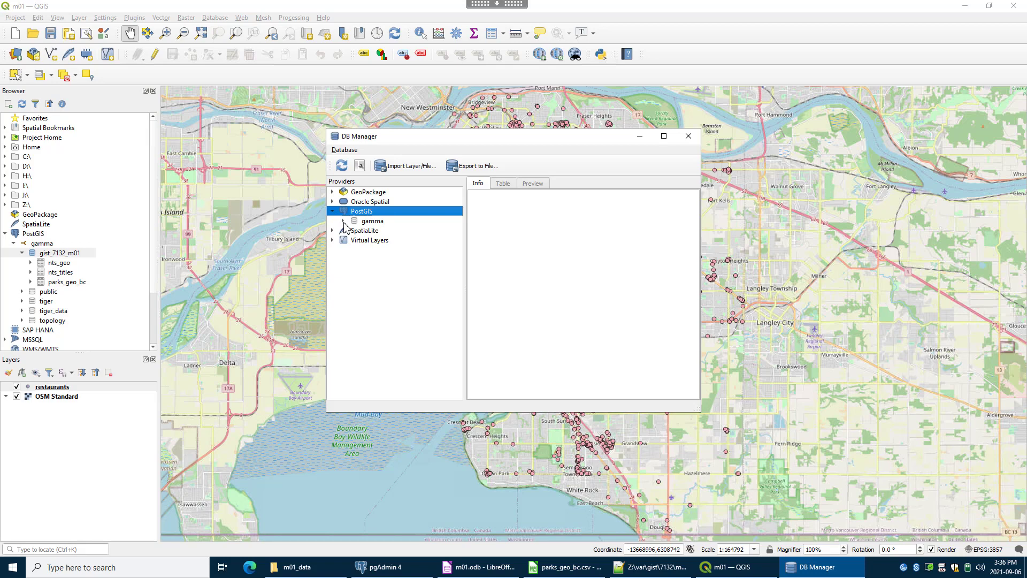
pyautogui.click(344, 224)
pyautogui.click(370, 231)
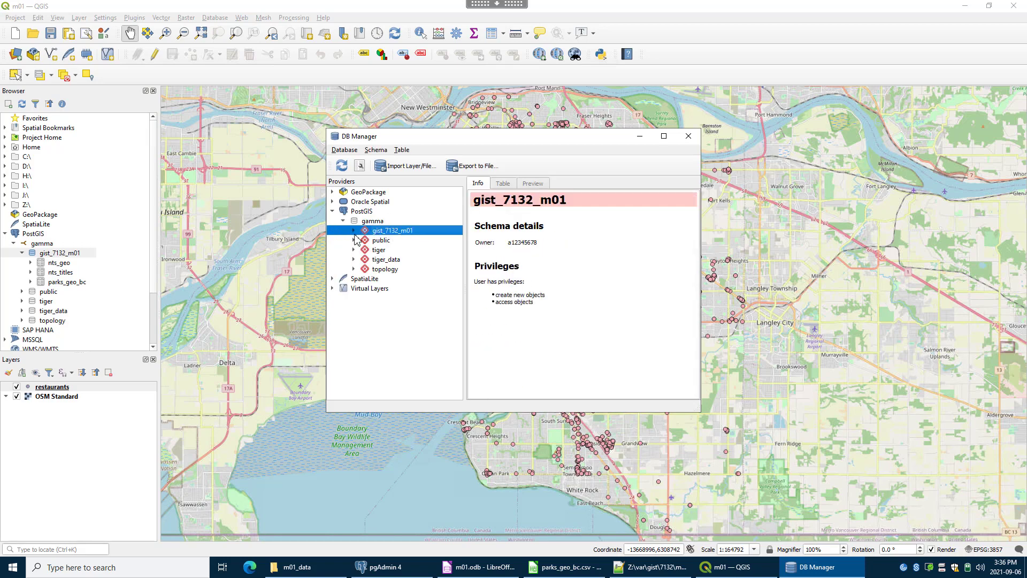
pyautogui.click(354, 231)
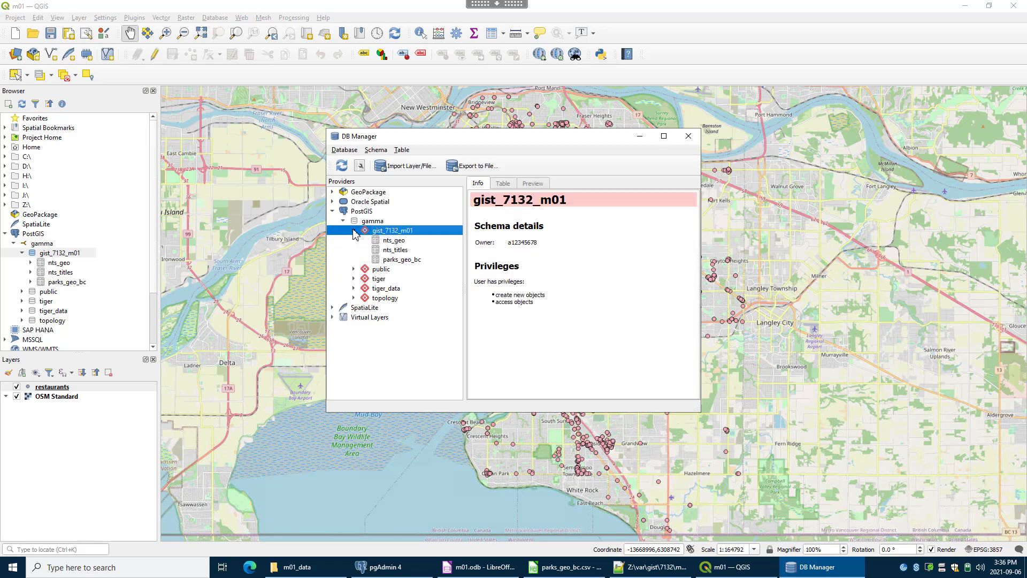
pyautogui.click(421, 228)
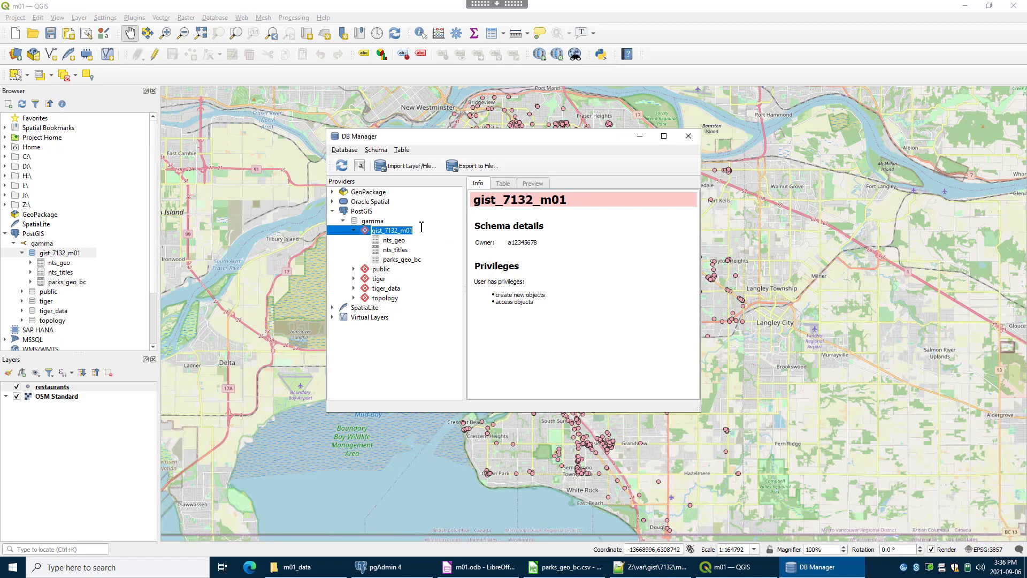
# Step: Choose the restaurants layer as input, targeting table restaurants in schema gist_7132_m01
pyautogui.click(420, 167)
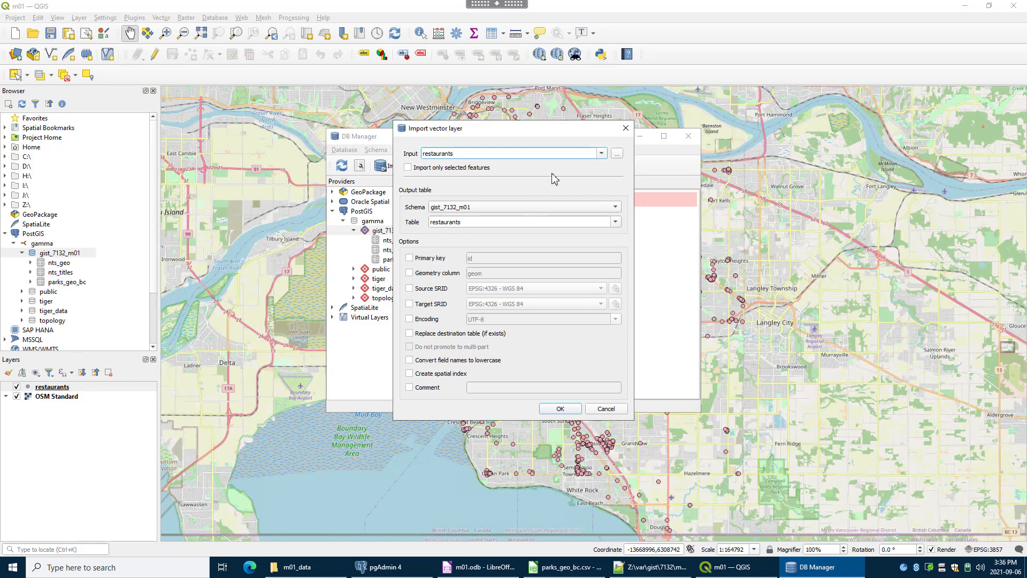
pyautogui.click(617, 155)
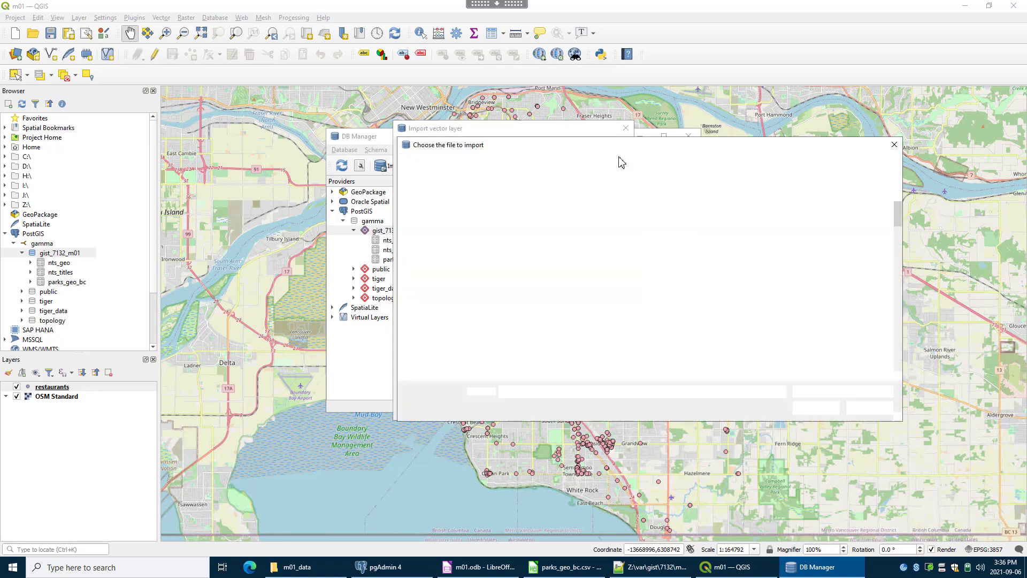
pyautogui.click(894, 145)
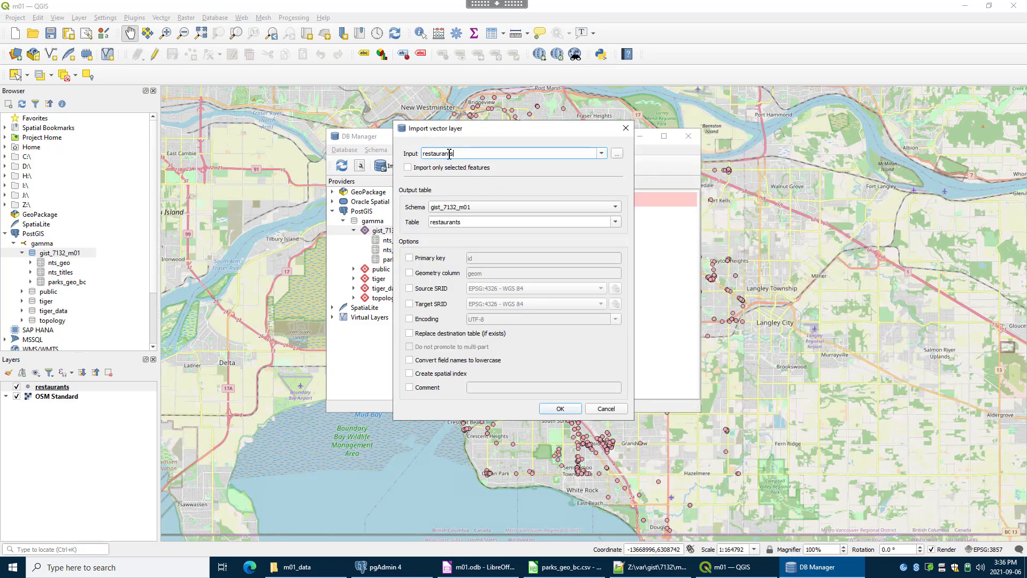
pyautogui.click(602, 154)
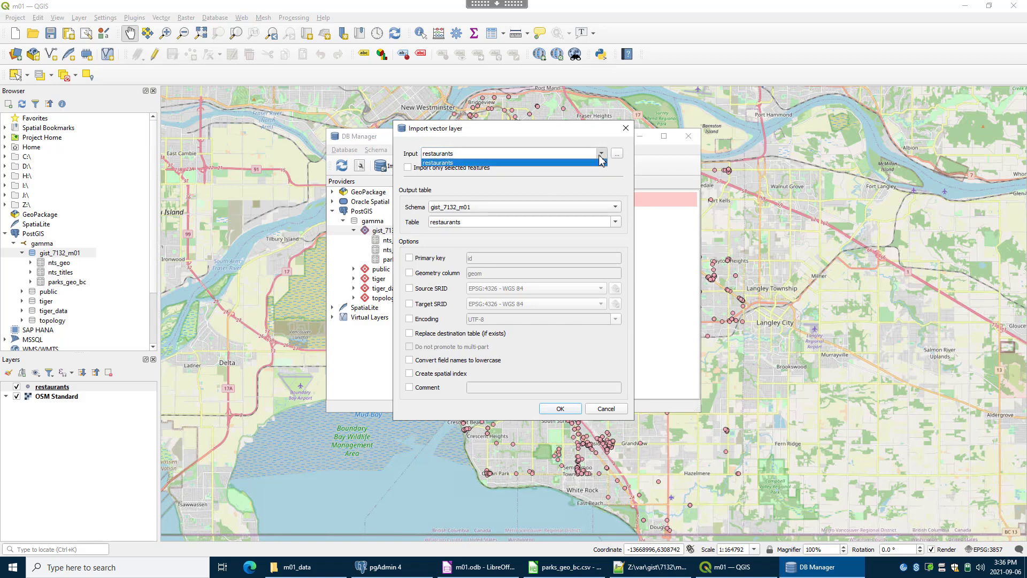
pyautogui.click(456, 163)
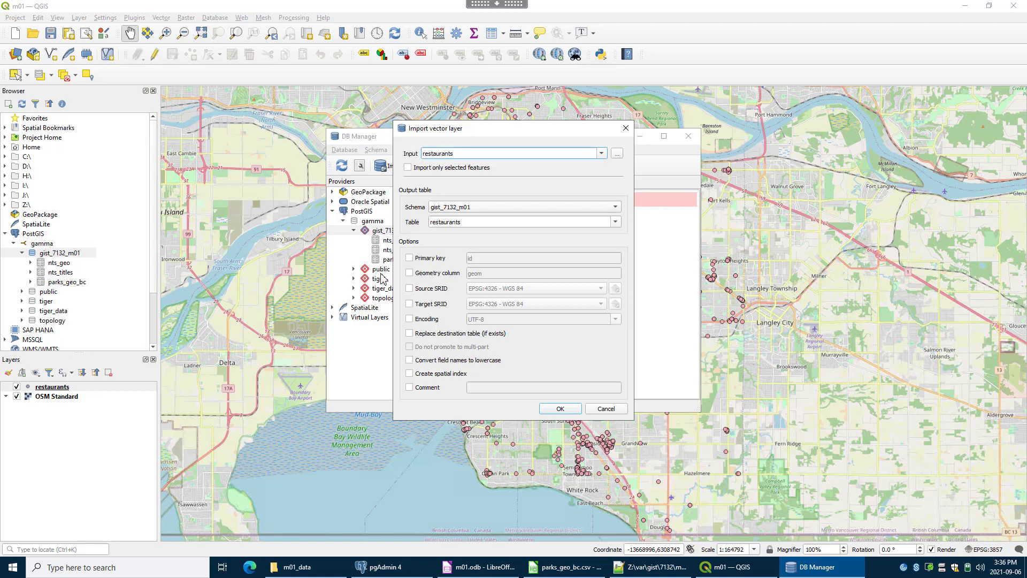
pyautogui.click(490, 221)
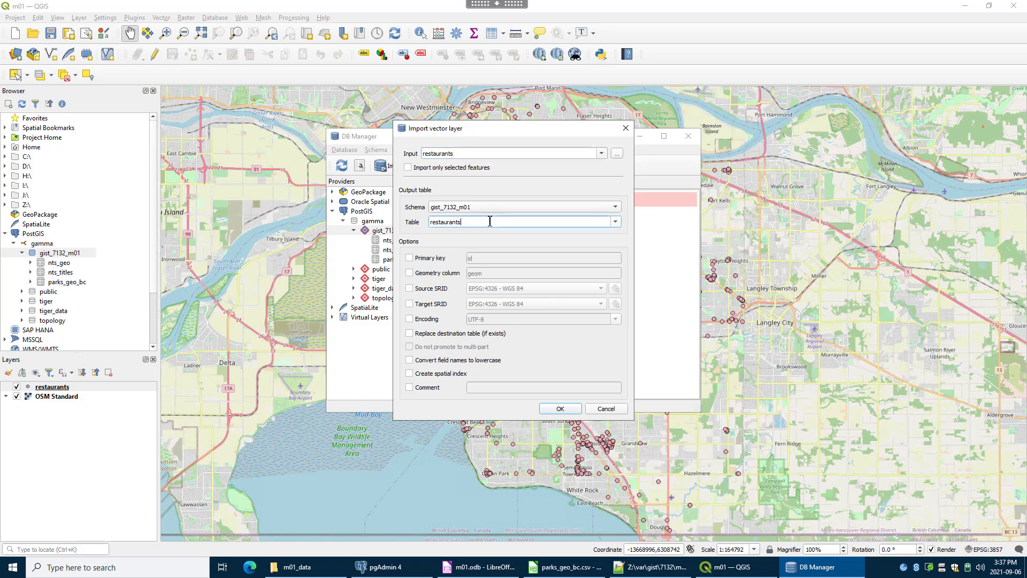
# Step: Enable primary key id, geometry column geom, lowercase field names, spatial index and comment
pyautogui.click(410, 258)
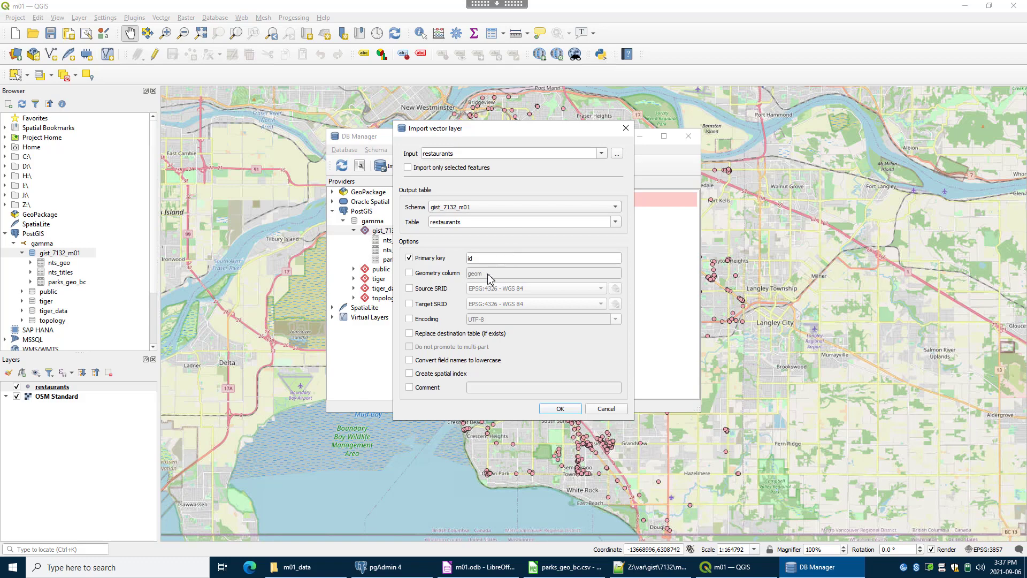
pyautogui.click(410, 274)
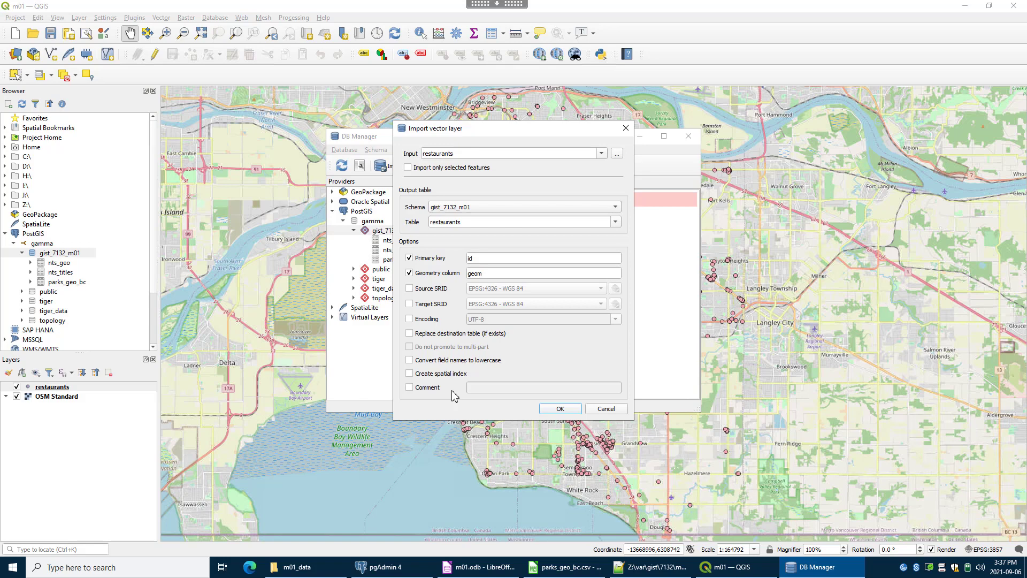
pyautogui.click(409, 361)
pyautogui.click(410, 374)
pyautogui.click(410, 387)
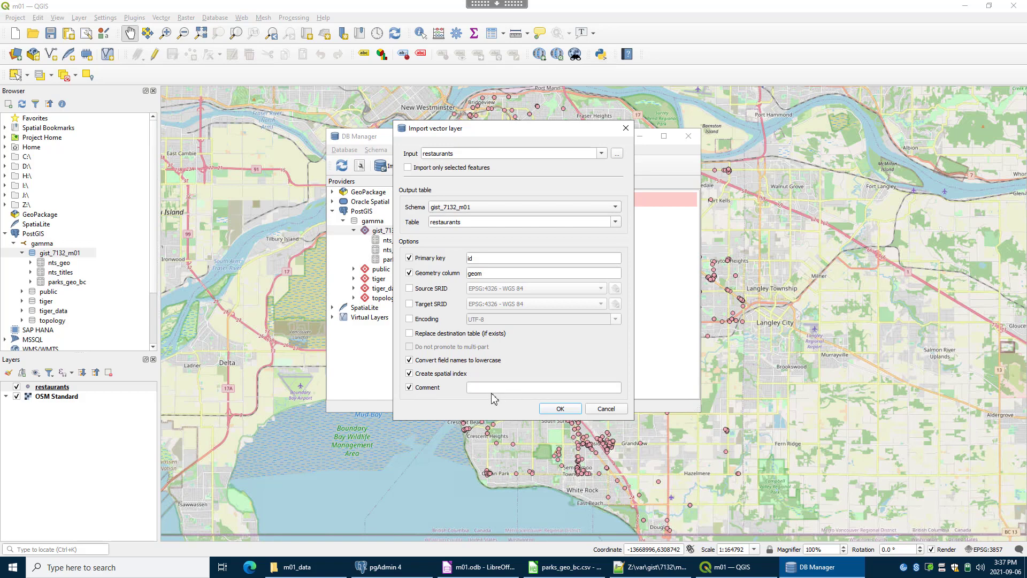
# Step: Enter the comment 'm01 test spatial import csv to postgis', run the import and confirm success
pyautogui.click(530, 391)
pyautogui.write('m01 test spa')
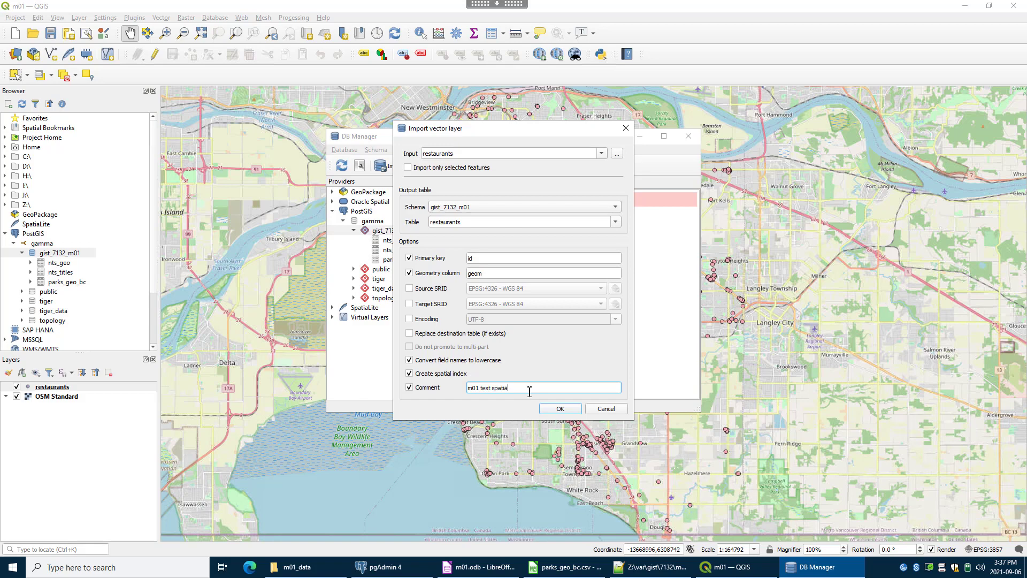
pyautogui.write('tial import csv to [postgis')
pyautogui.press('BackSpace')
pyautogui.click(564, 408)
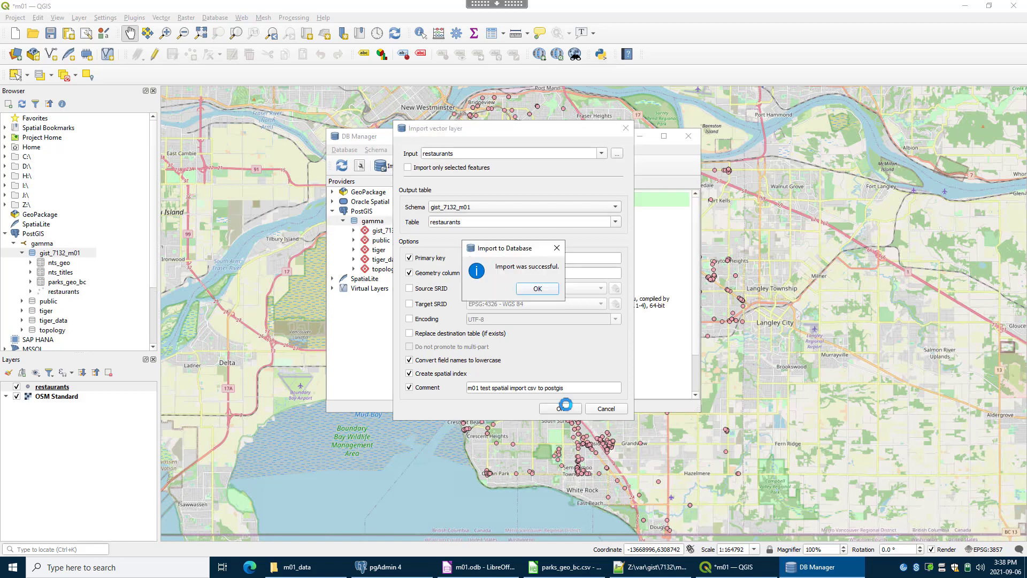
pyautogui.click(554, 292)
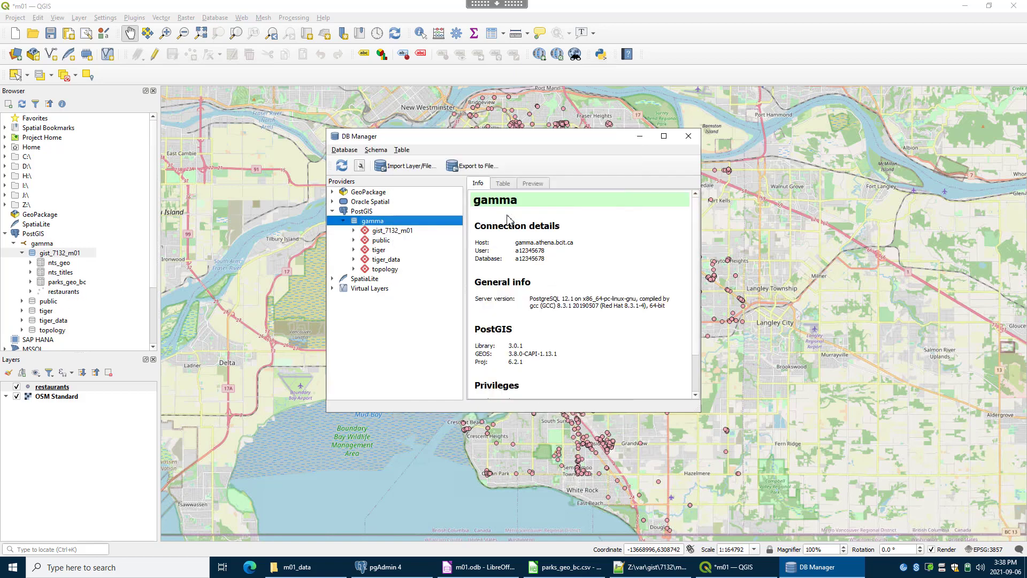
# Step: Close DB Manager and remove the CSV-based restaurants layer, leaving only OSM Standard
pyautogui.click(51, 256)
pyautogui.click(60, 291)
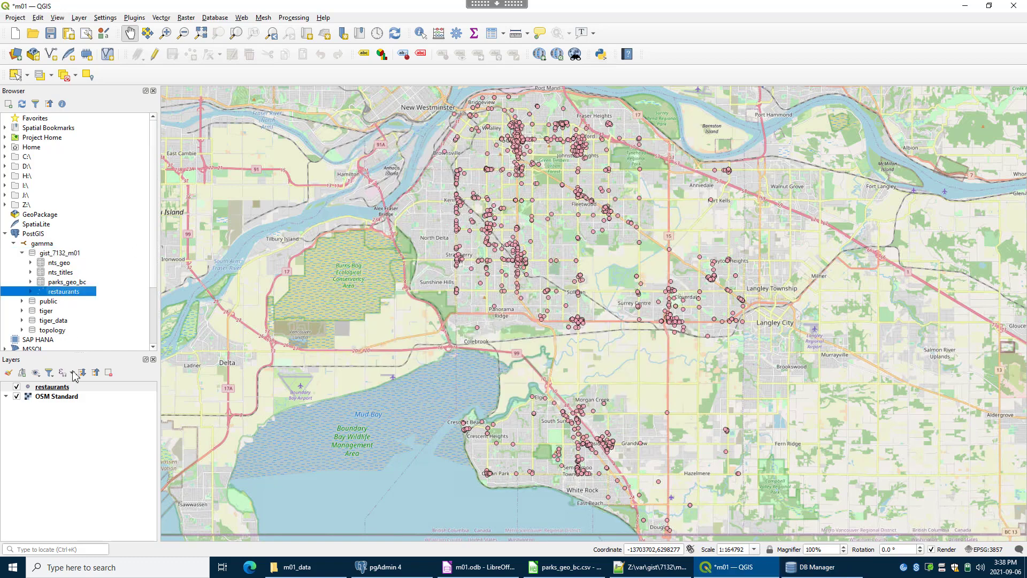
pyautogui.rightClick(49, 389)
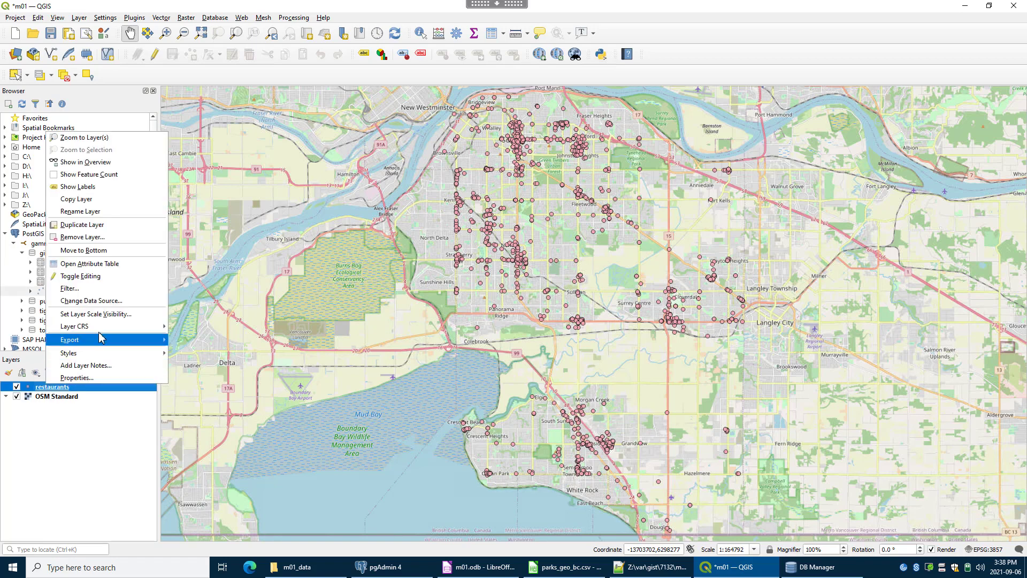
pyautogui.moveTo(100, 331)
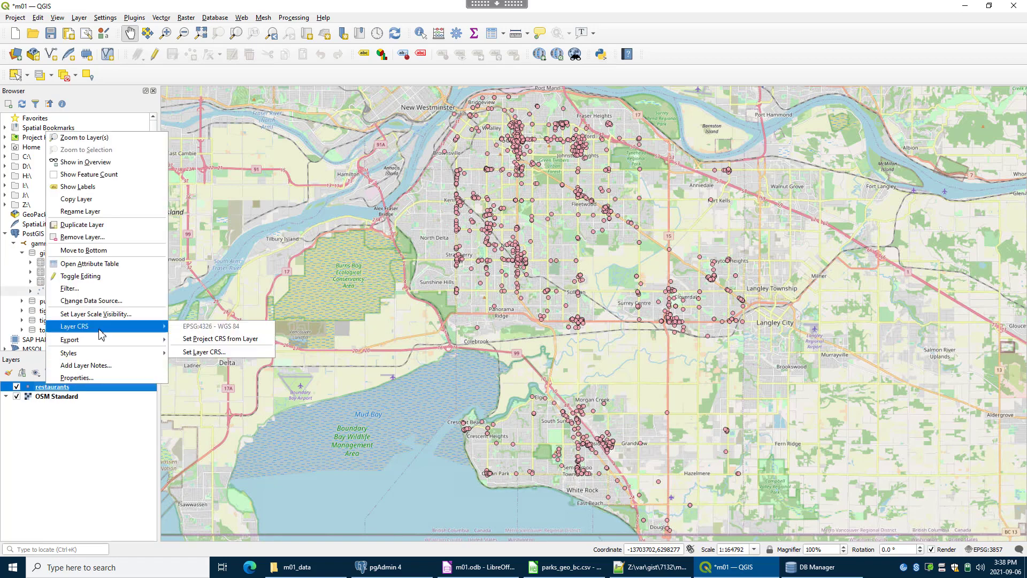
pyautogui.click(108, 240)
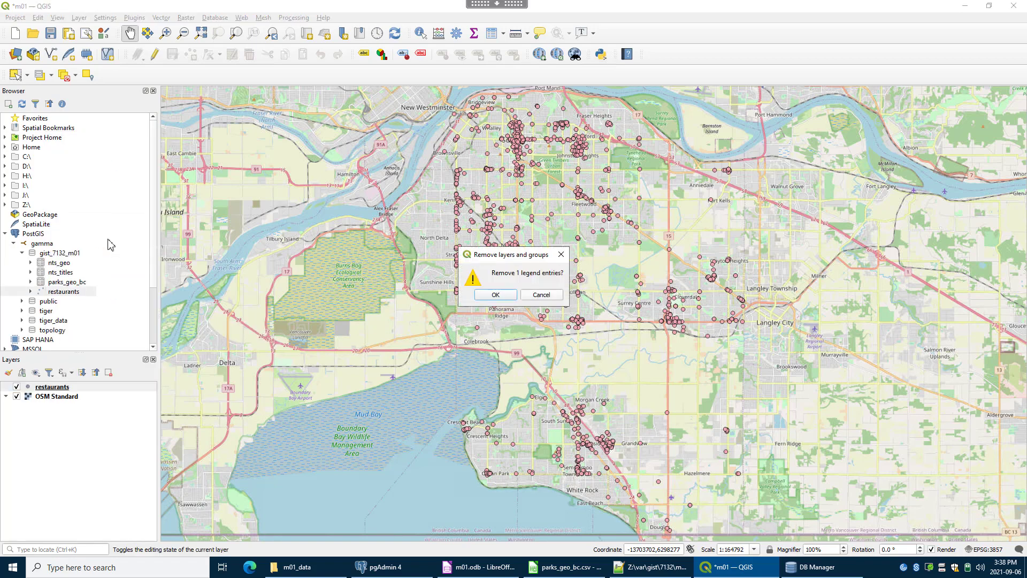
pyautogui.click(483, 295)
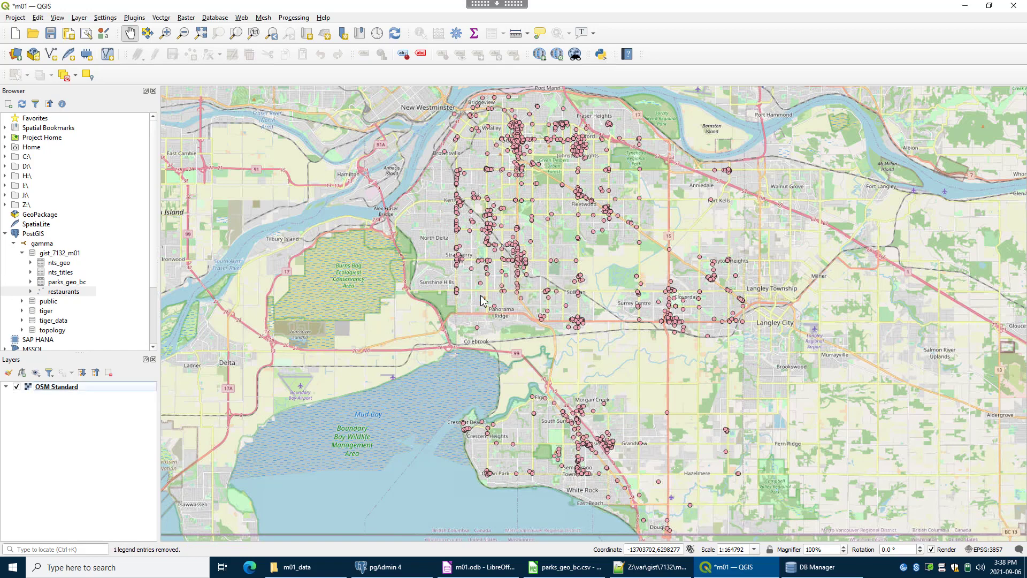
# Step: Add the gist_7132_m01 restaurants table to the map and list its id, geom, tracking_number, r_name fields
pyautogui.doubleClick(63, 292)
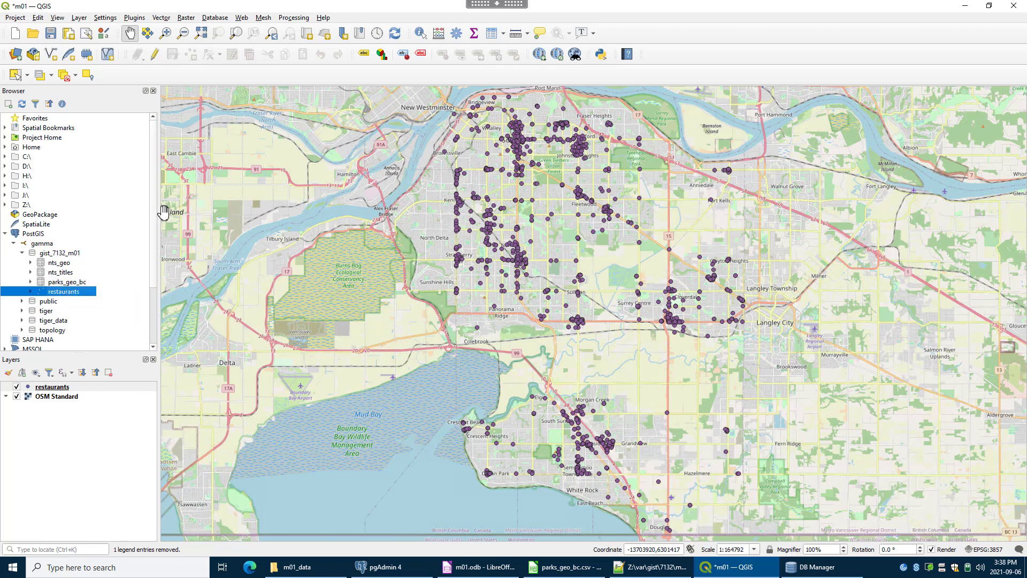
pyautogui.click(31, 292)
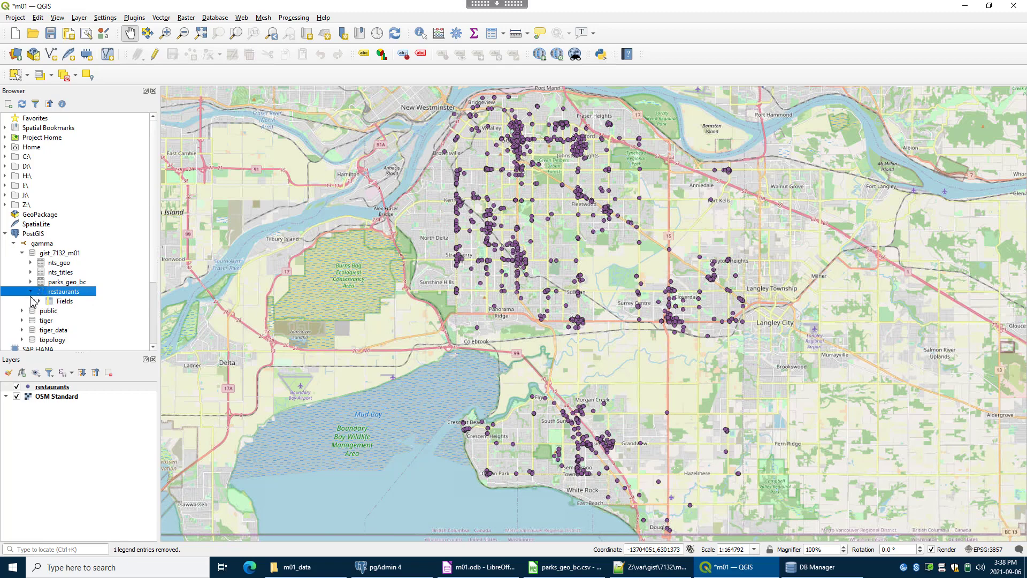
pyautogui.click(38, 302)
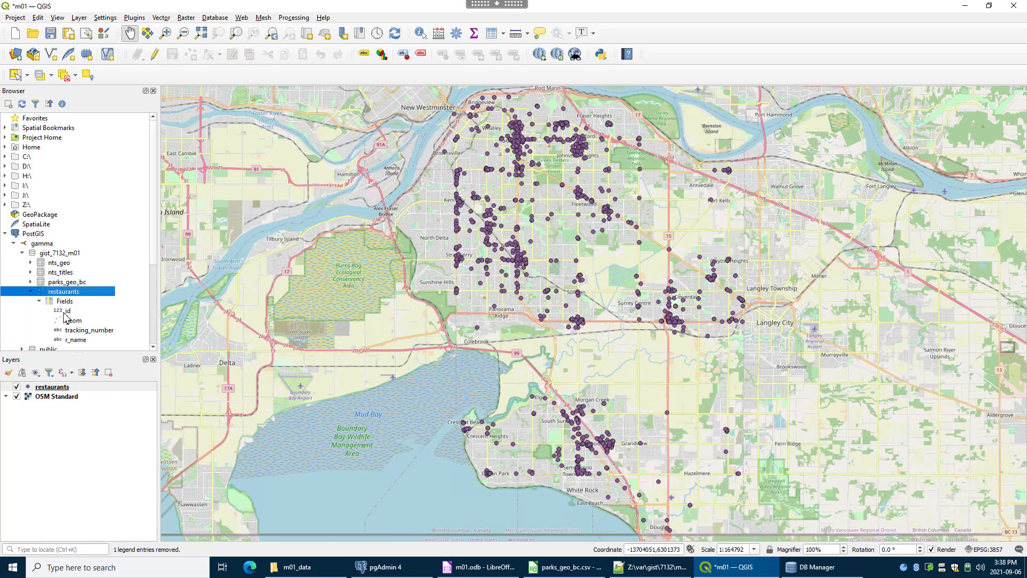